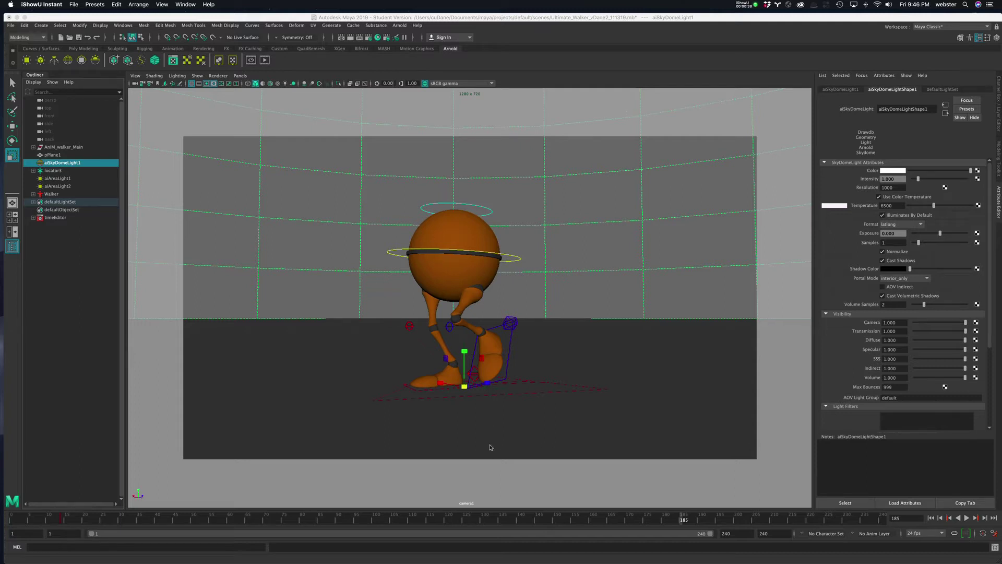
Render frame 185 in the Arnold RenderView and lower the sky dome light's Camera visibility to 0.25.
left_click_drag(522, 522, 673, 522)
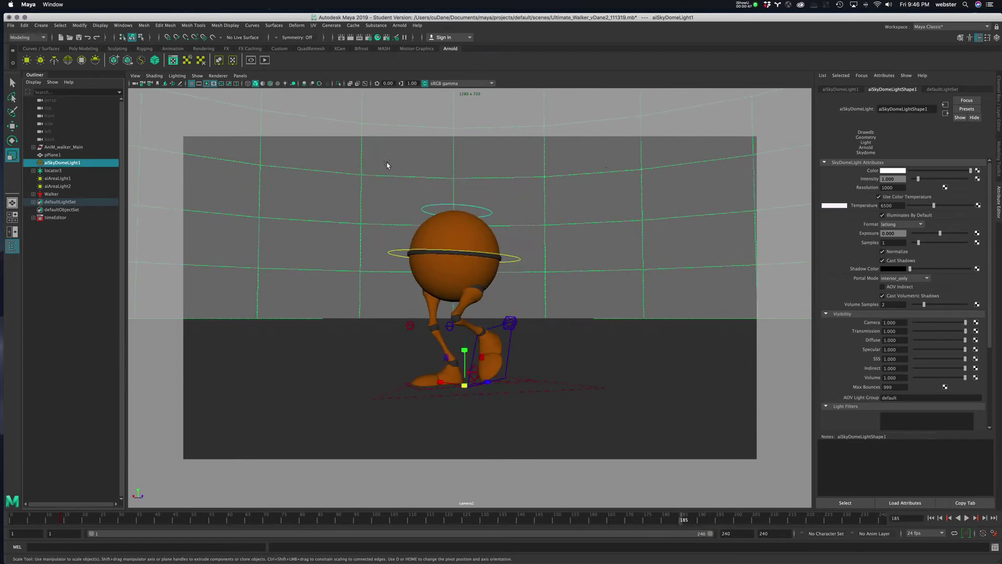
left_click(267, 62)
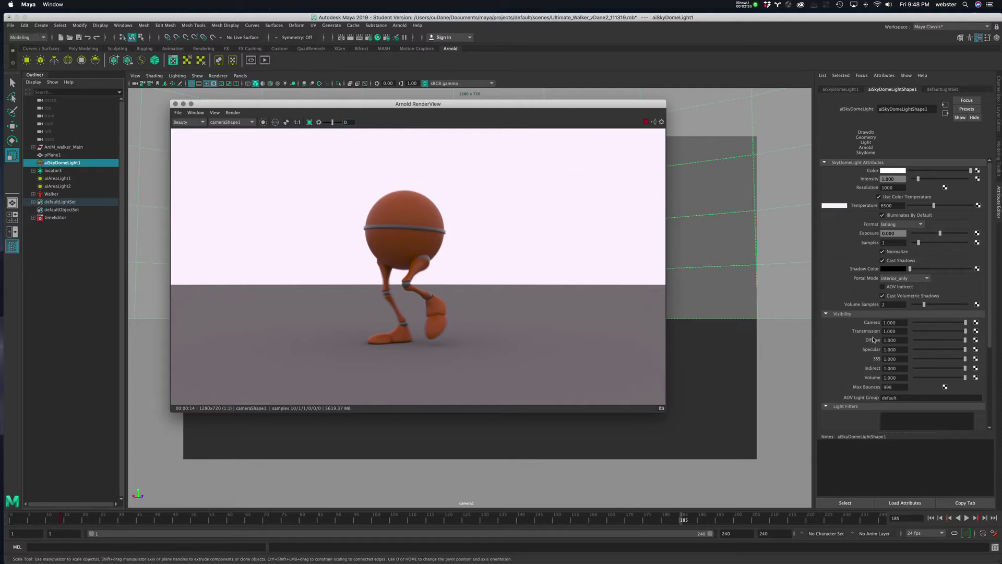
left_click_drag(931, 325, 912, 323)
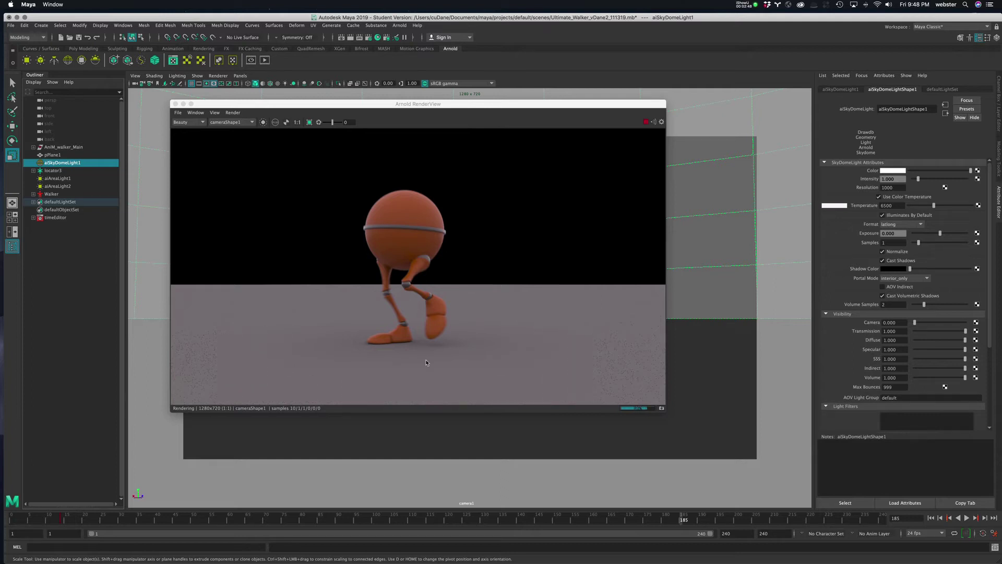
left_click(938, 325)
mouse_move(938, 325)
left_mouse_down()
mouse_move(953, 323)
mouse_move(930, 325)
left_mouse_up()
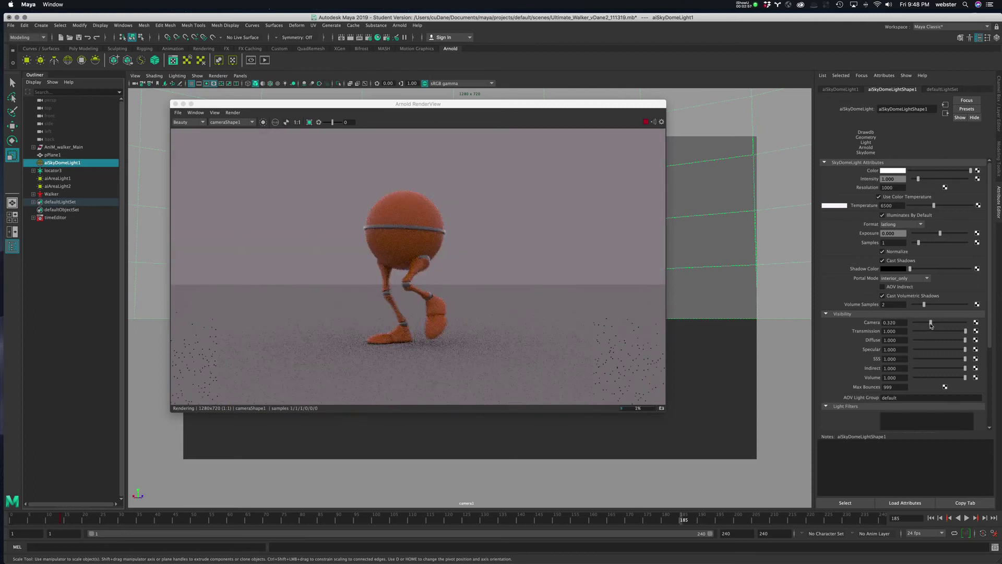
double_click(894, 322)
key("BackSpace")
type(".25")
key("Return")
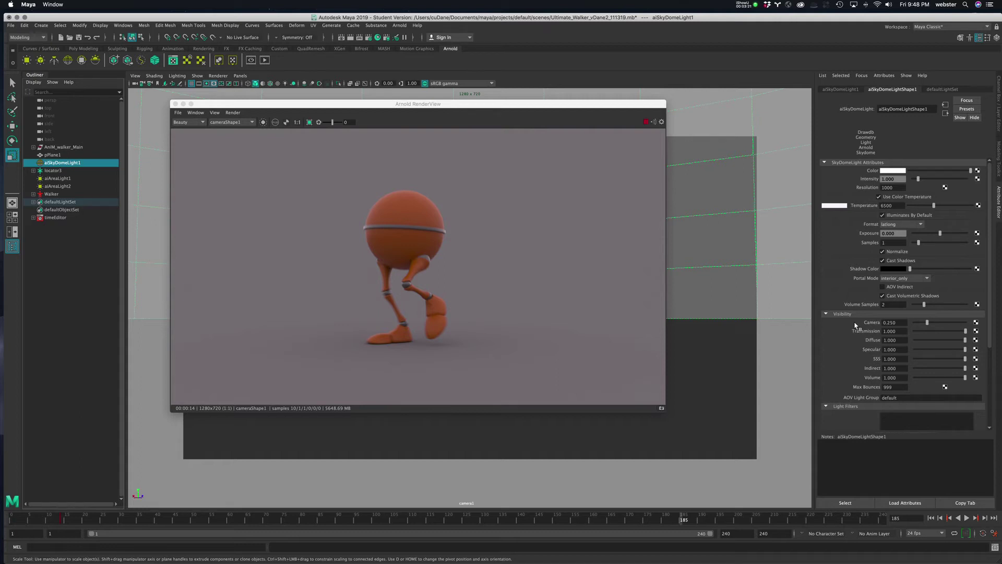
Preview frame 69 in the render and inspect the base color of the aiStandardSurface3 material in the Hypershade.
left_click(263, 518)
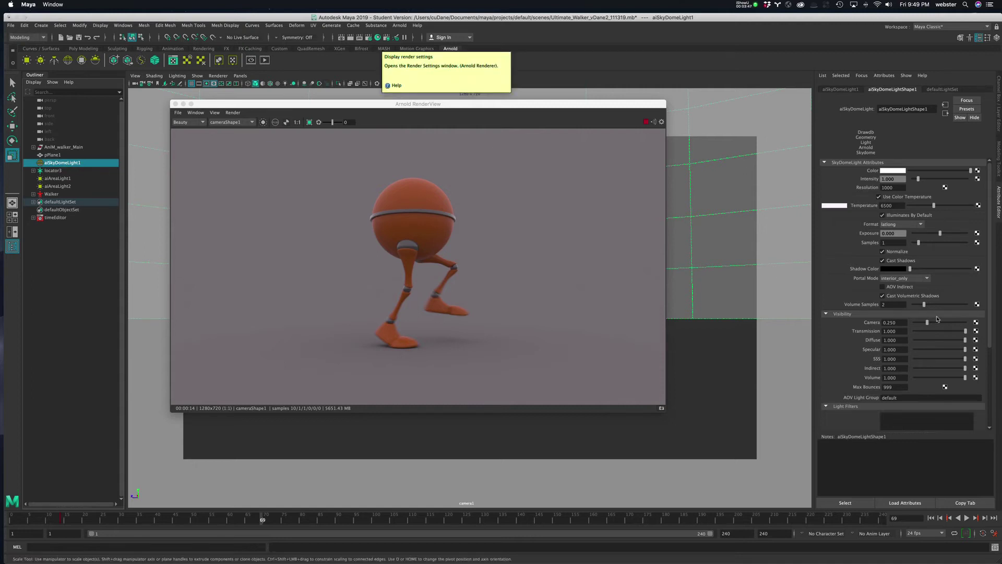
left_click(377, 38)
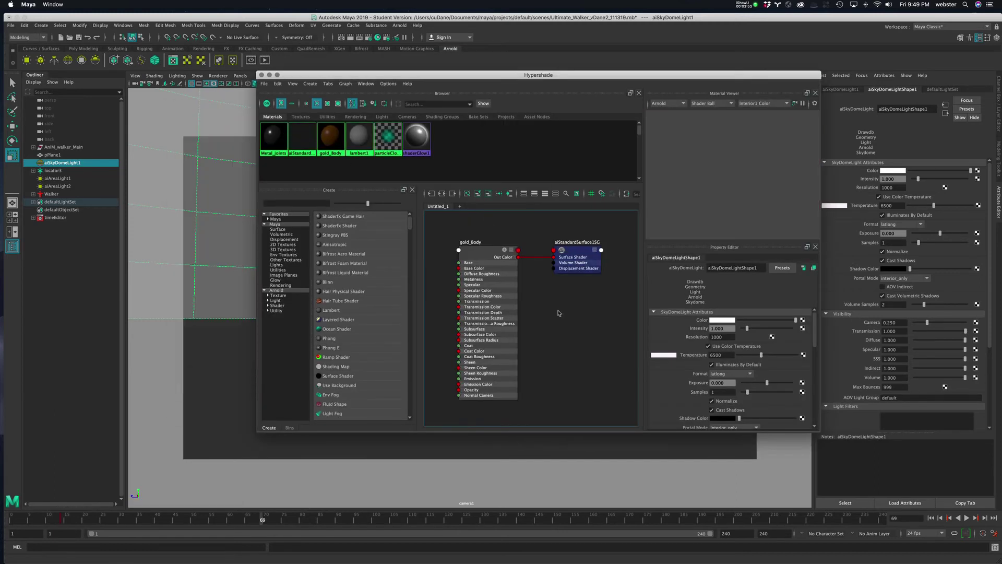
left_click(304, 141)
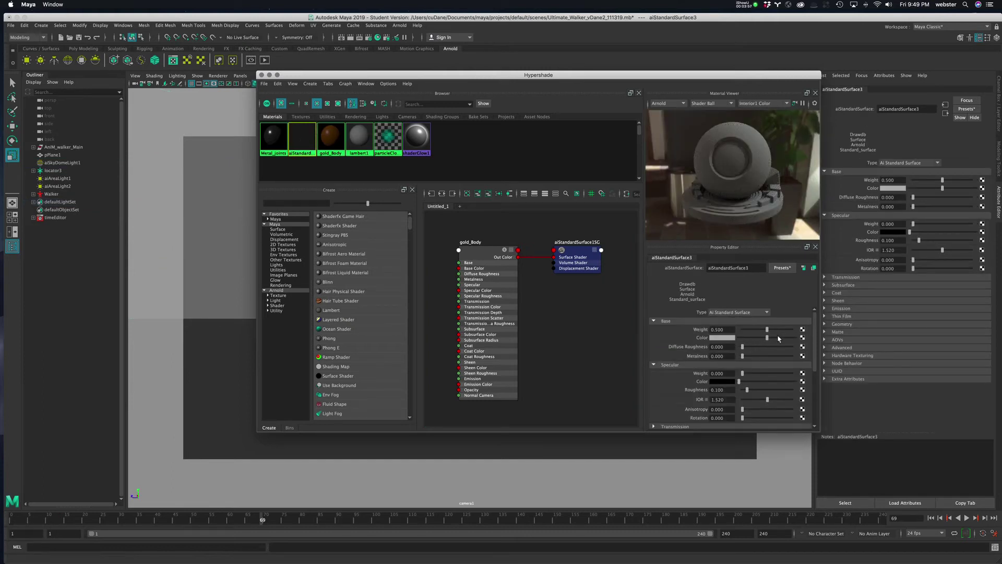
left_click(721, 339)
left_click(723, 339)
left_click(725, 339)
left_click(722, 338)
left_click(261, 75)
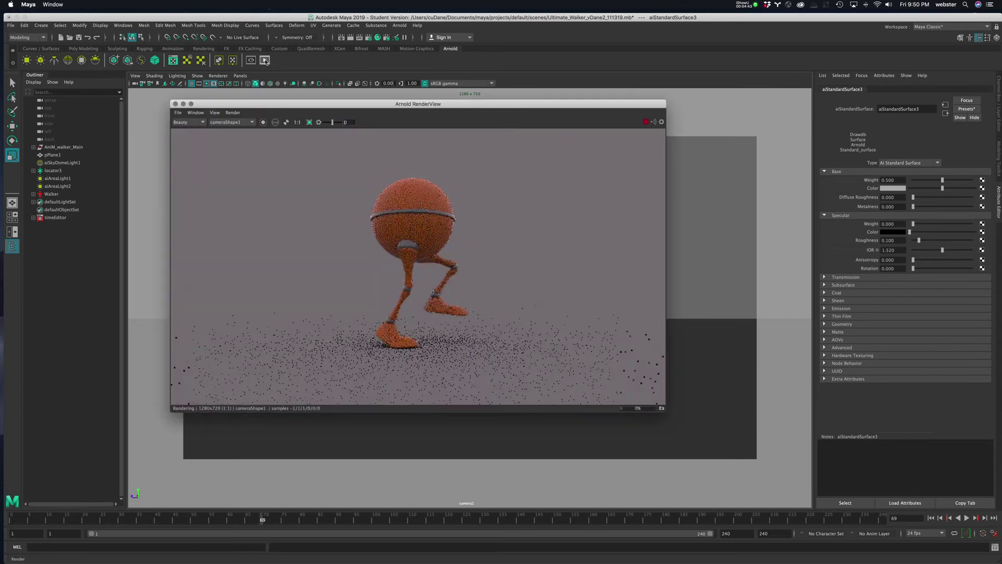
Select aiSkyDomeLight1, close the render, and set the light's Camera visibility to 1 and Intensity to 0.
left_click(57, 164)
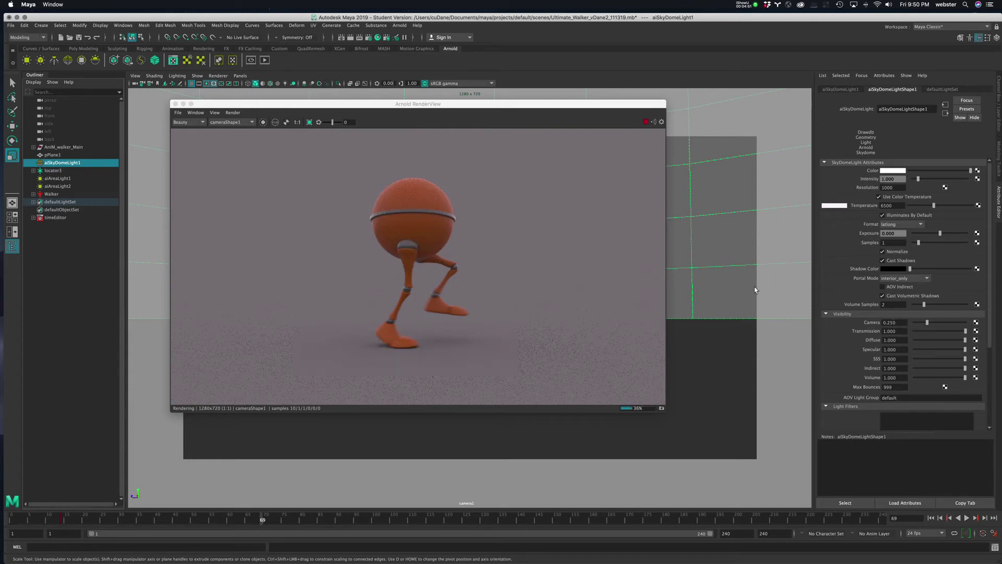
left_click(175, 104)
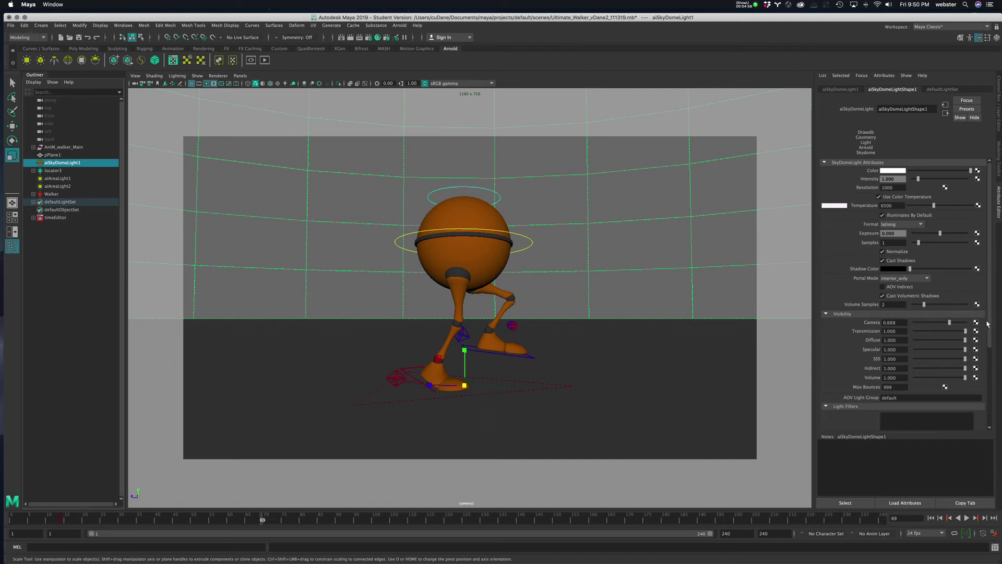
left_click_drag(950, 323, 974, 323)
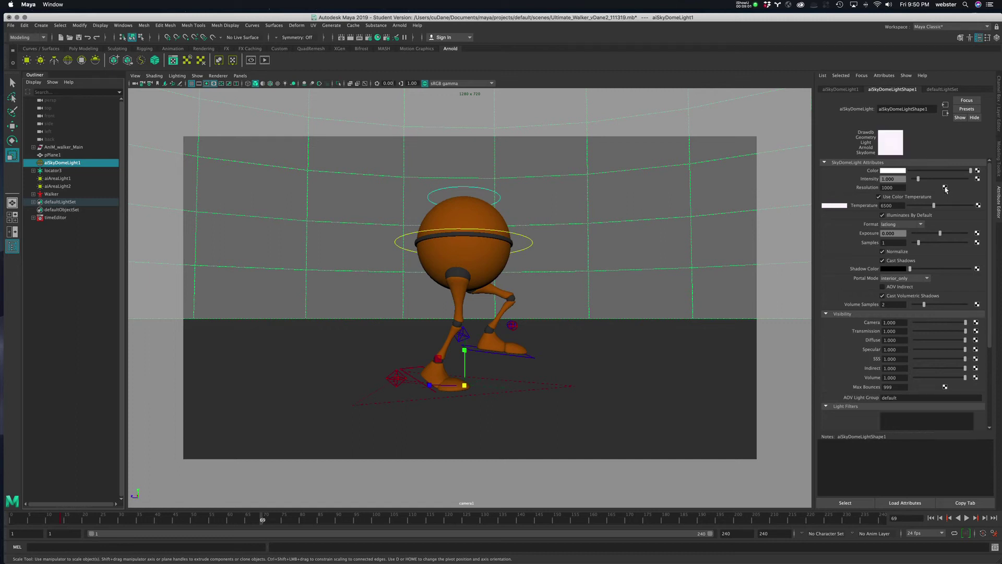
left_click_drag(918, 179, 904, 181)
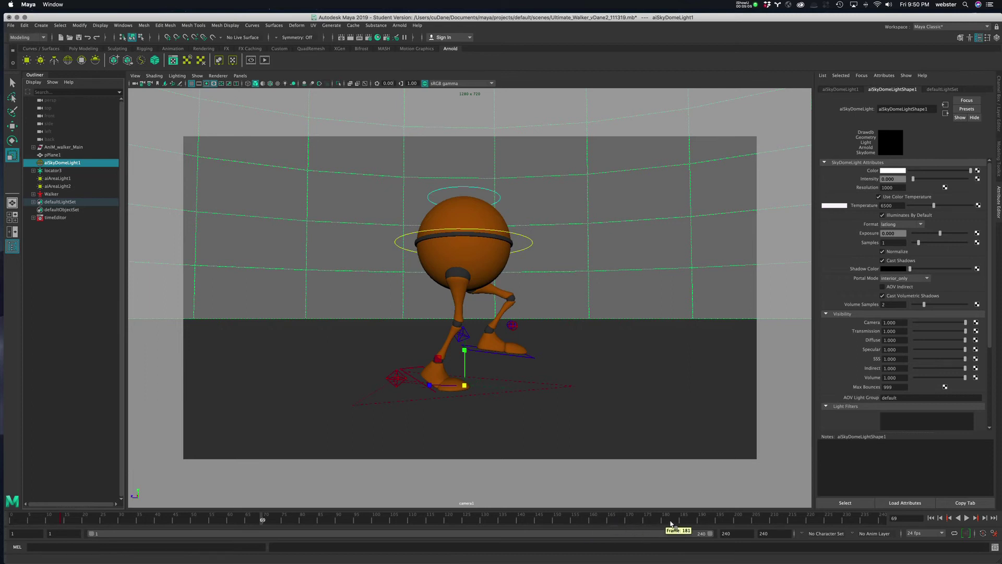
Make the layer1 display layer visible and render frame 185 with Arnold to check the scene without dome lighting.
left_click(681, 522)
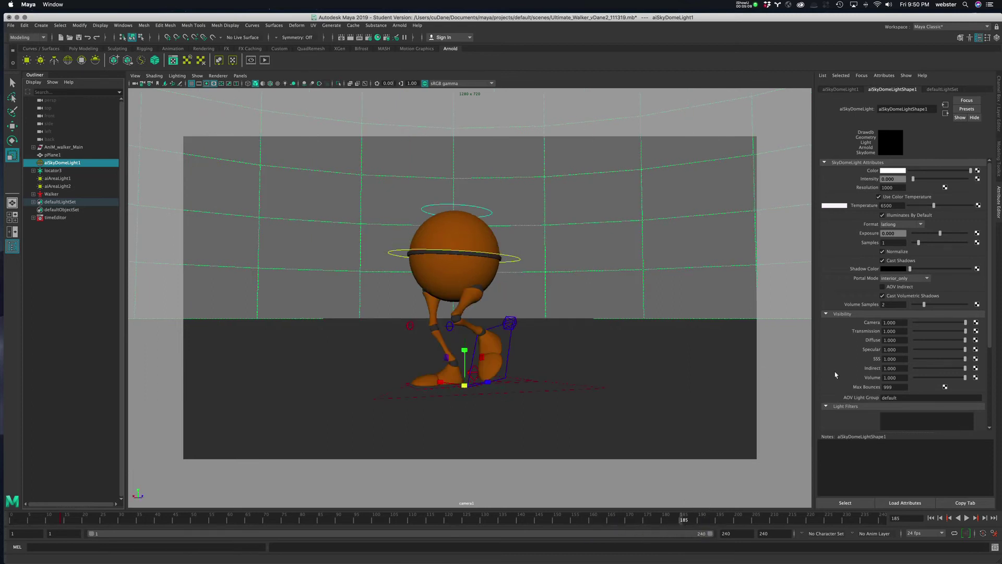
key("ctrl+a")
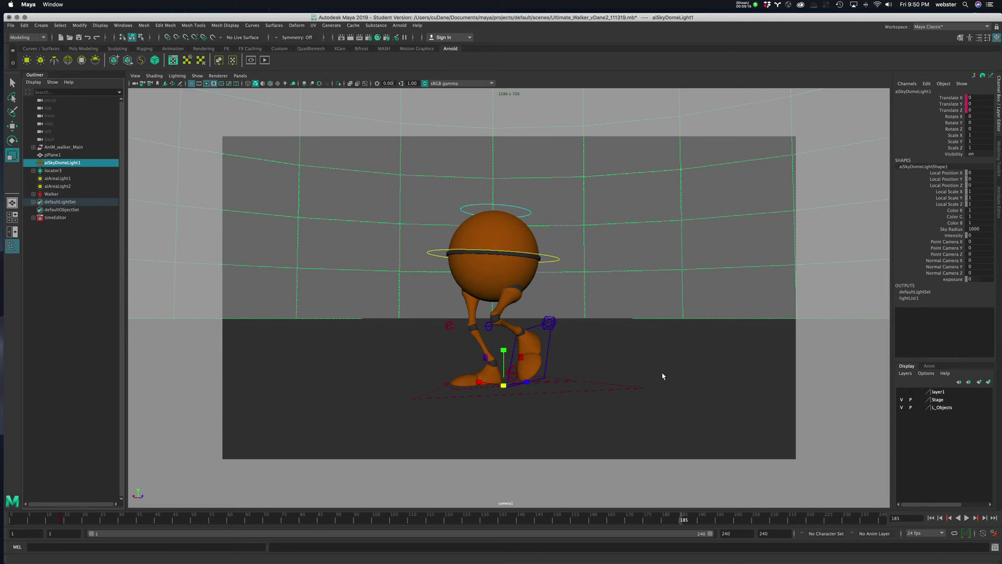
left_click(902, 392)
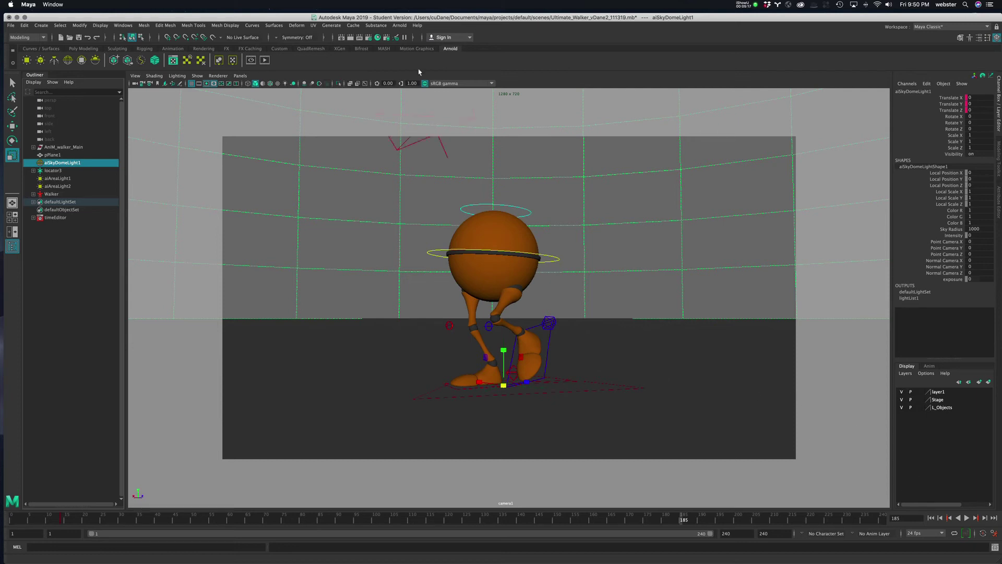
left_click(264, 61)
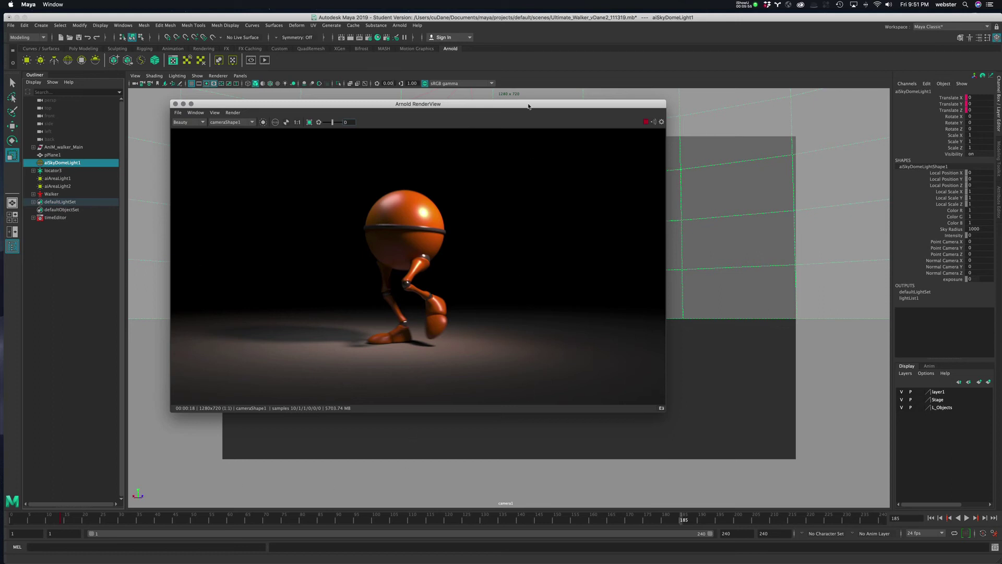
left_click(175, 104)
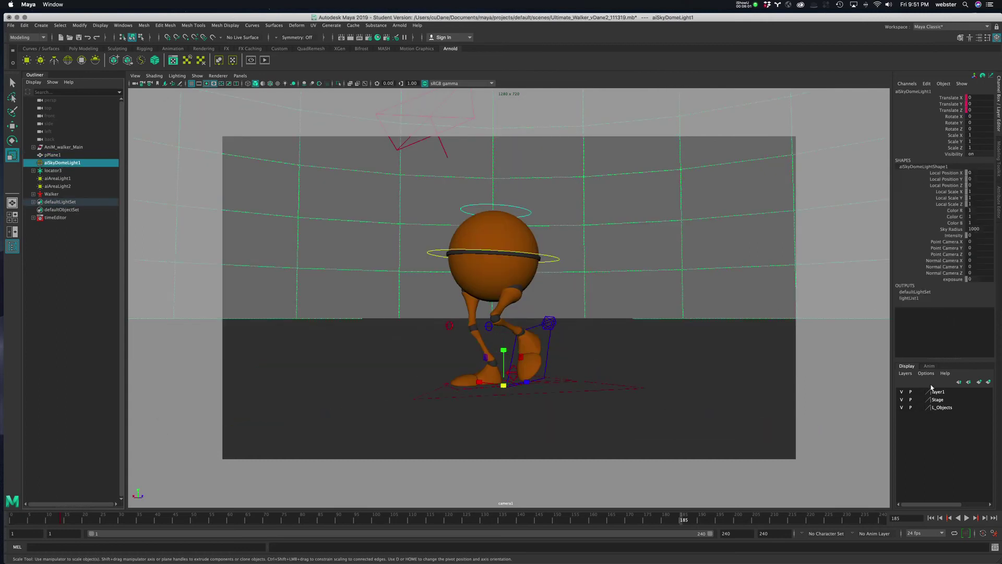
Set the sky dome light's Intensity to 0.05 and its color Temperature to 9000.
key("ctrl+a")
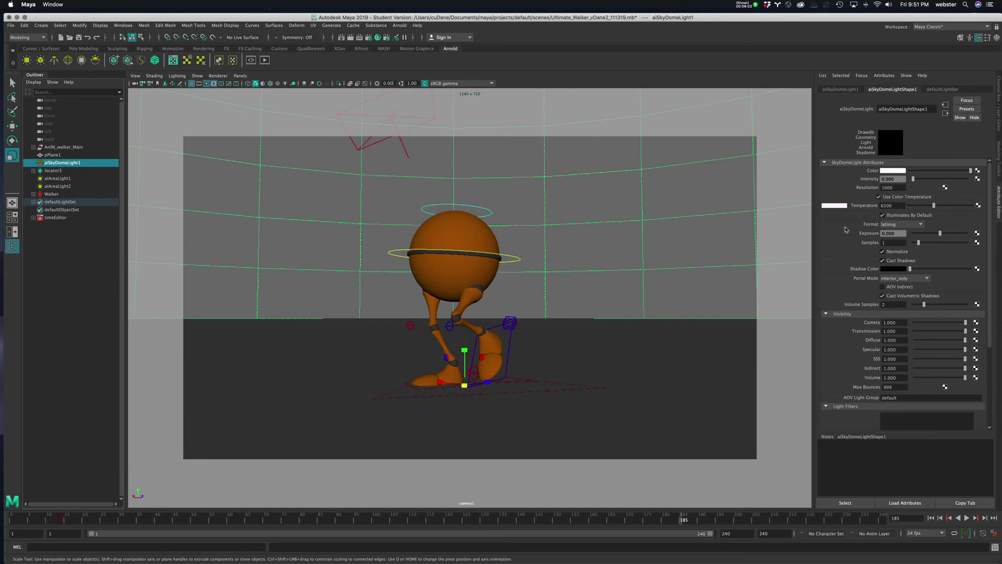
type("1")
key("Return")
left_click(898, 205)
type("9000")
key("Return")
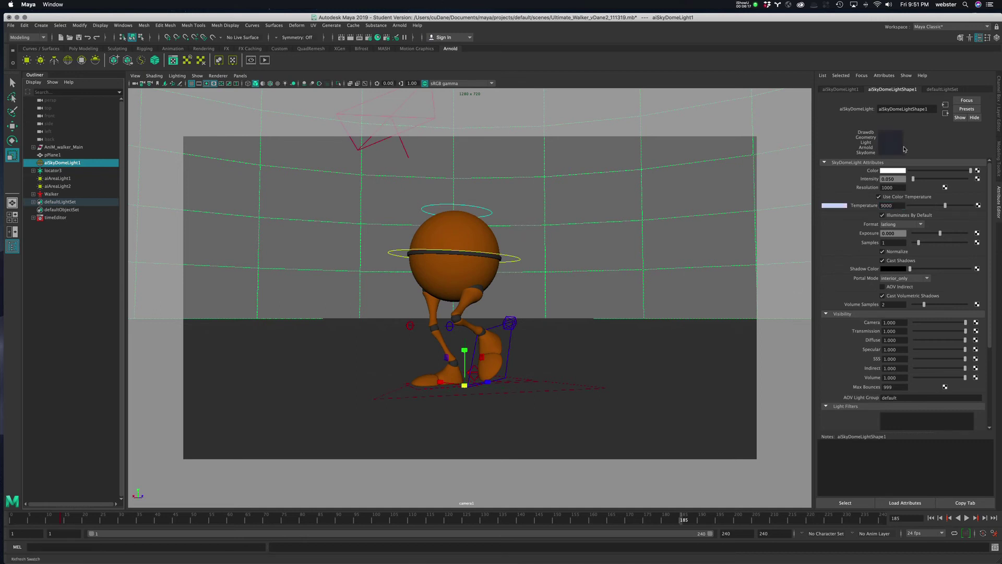
Try a Temperature of 4200 on the sky dome light and return it to 9000.
left_click(899, 206)
type("4200")
left_click(886, 206)
type("9")
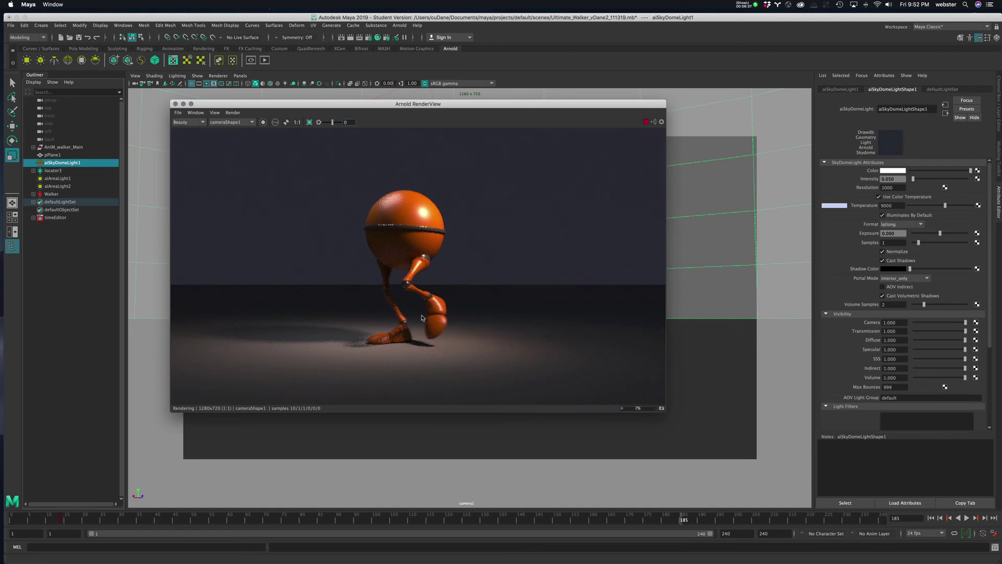
Raise the sky dome light's Intensity to 0.1 and set its Camera visibility to 0.25.
left_click(897, 179)
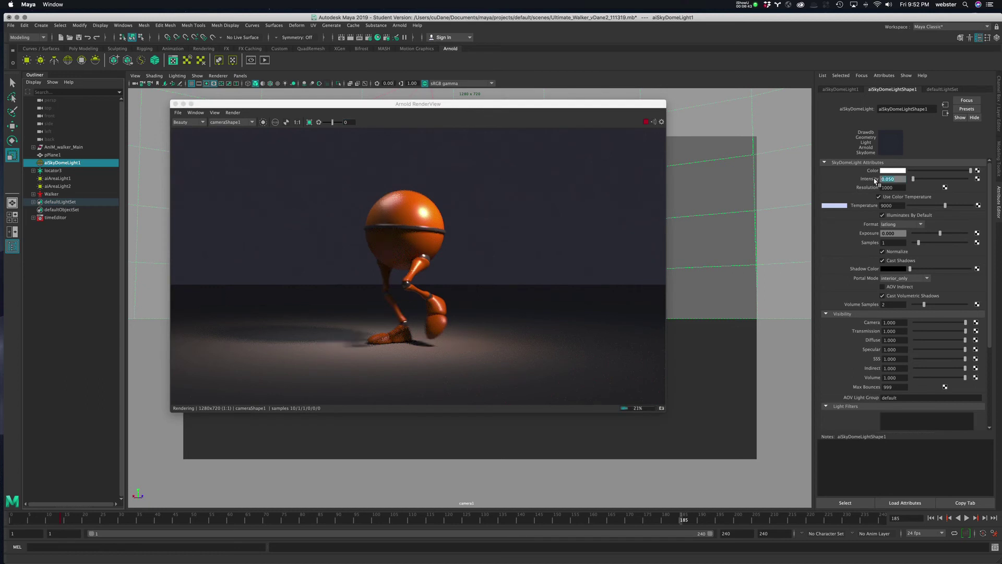
type("0.1")
key("Return")
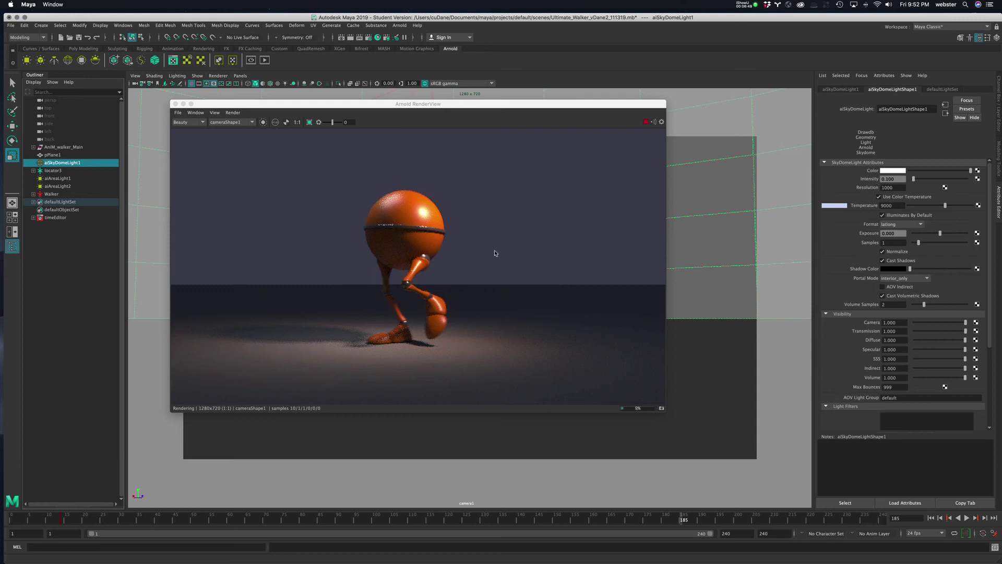
left_click(904, 322)
type("0.25")
key("Return")
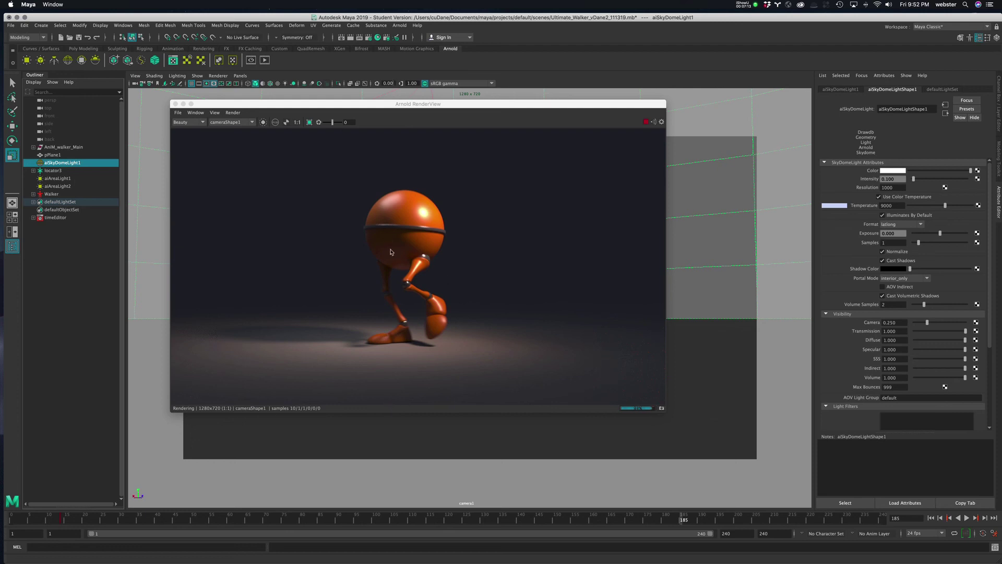
Preview the rendered lighting at several frames, including 63, 40, 164, 187, 168 and 1, and close the render window.
left_click(241, 520)
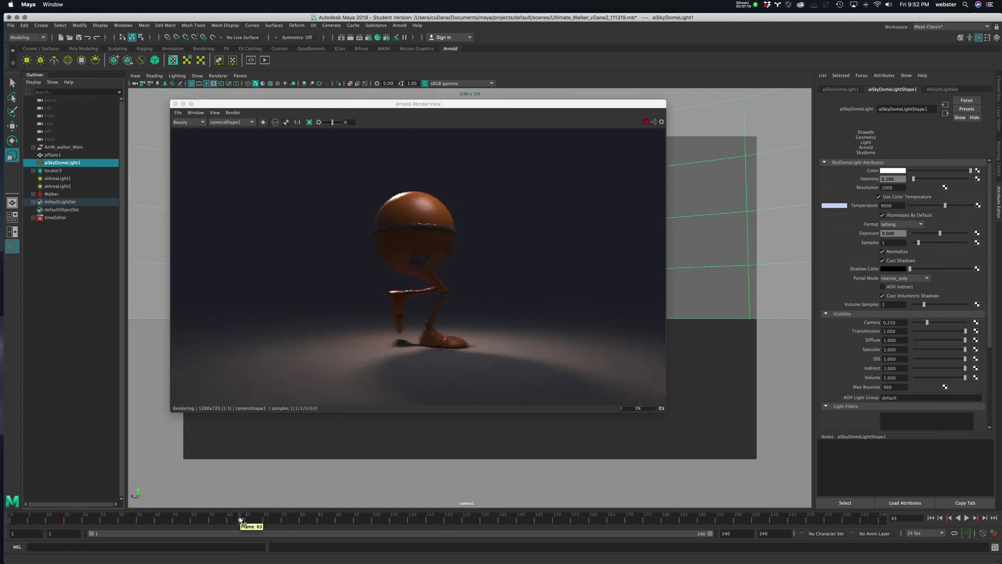
left_click_drag(241, 519, 157, 519)
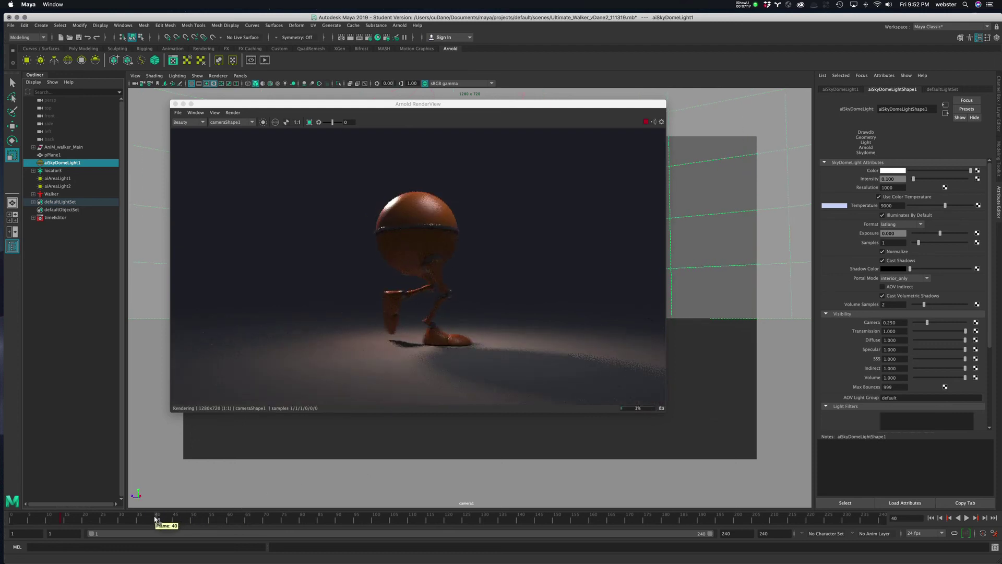
left_click(604, 520)
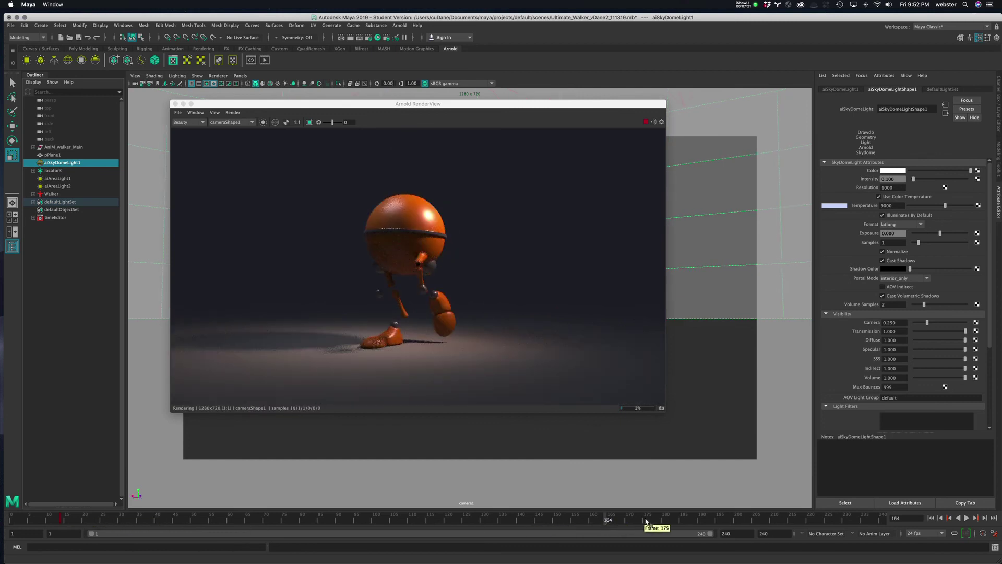
left_click(691, 520)
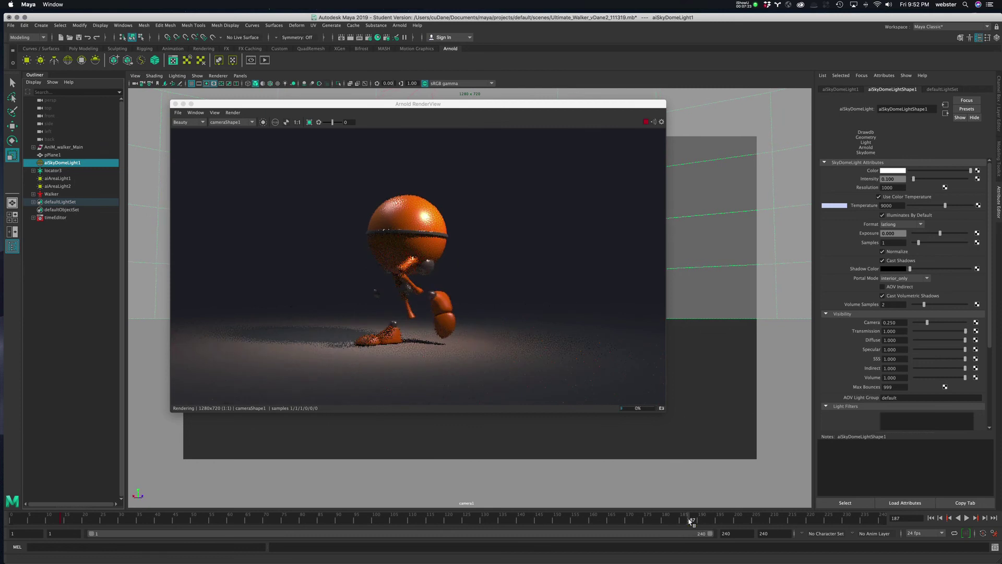
left_click(623, 520)
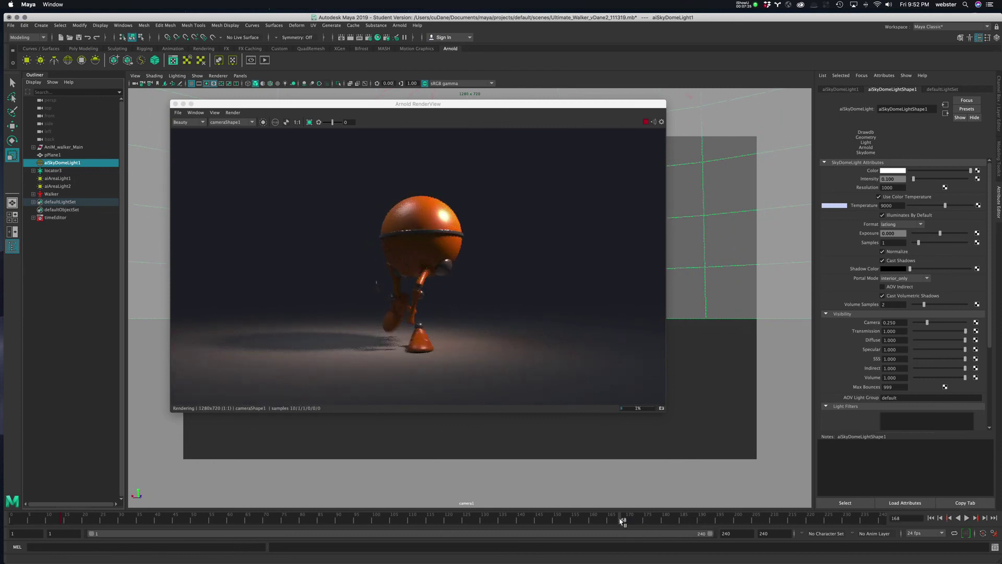
left_click(931, 518)
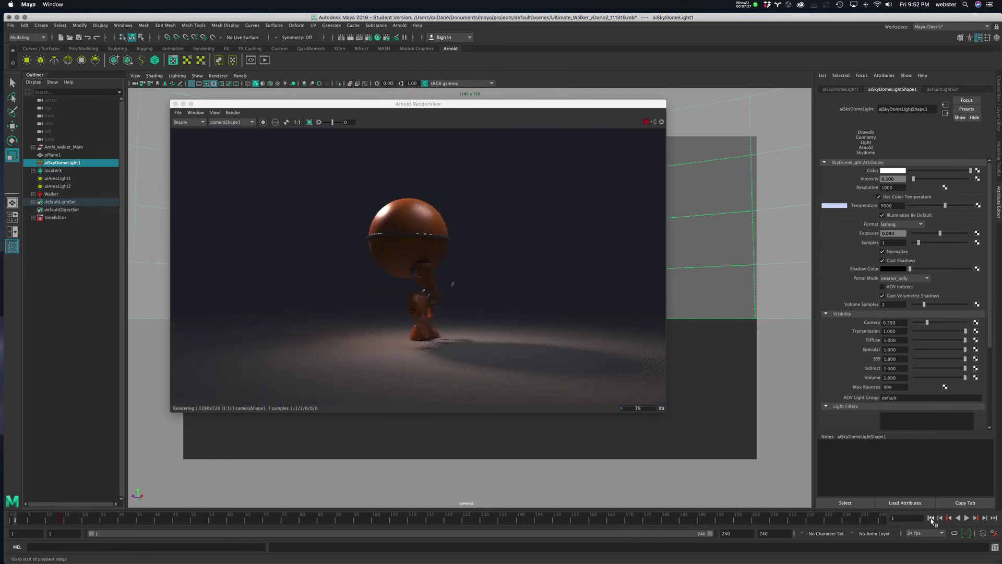
left_click(175, 103)
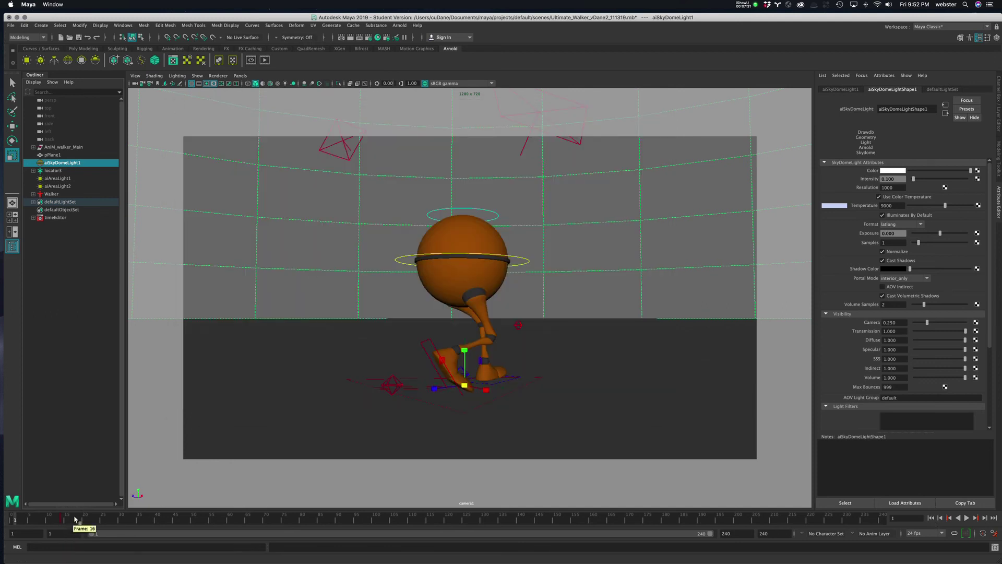
Play back the walk animation, stop it at frame 185, and start an Arnold render of that frame.
key("alt+v")
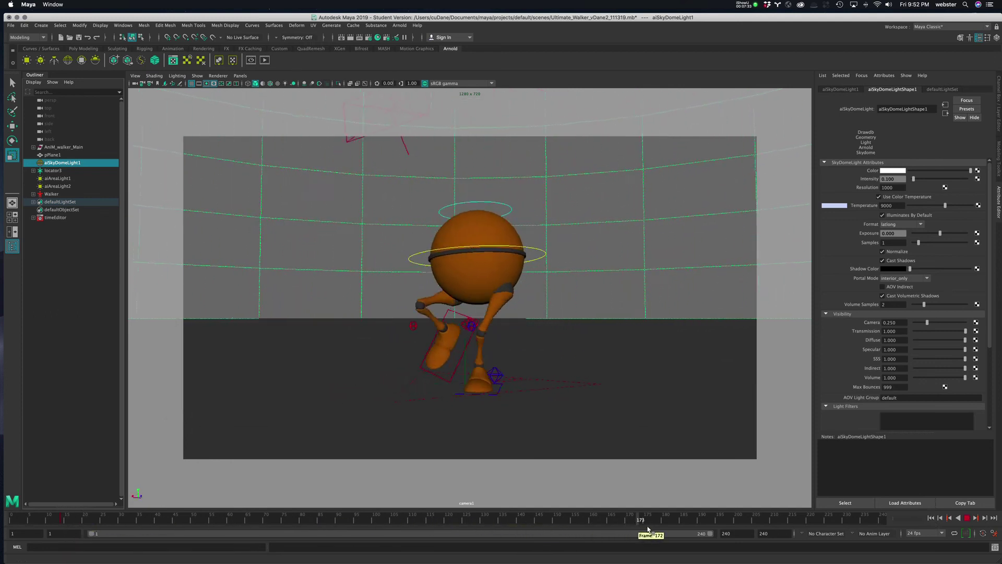
left_click(683, 526)
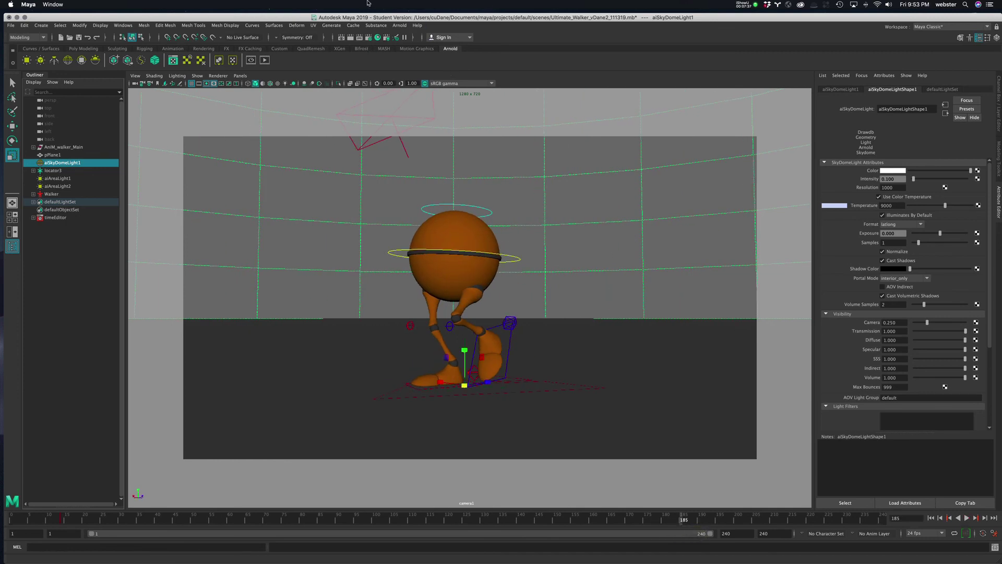
left_click(265, 61)
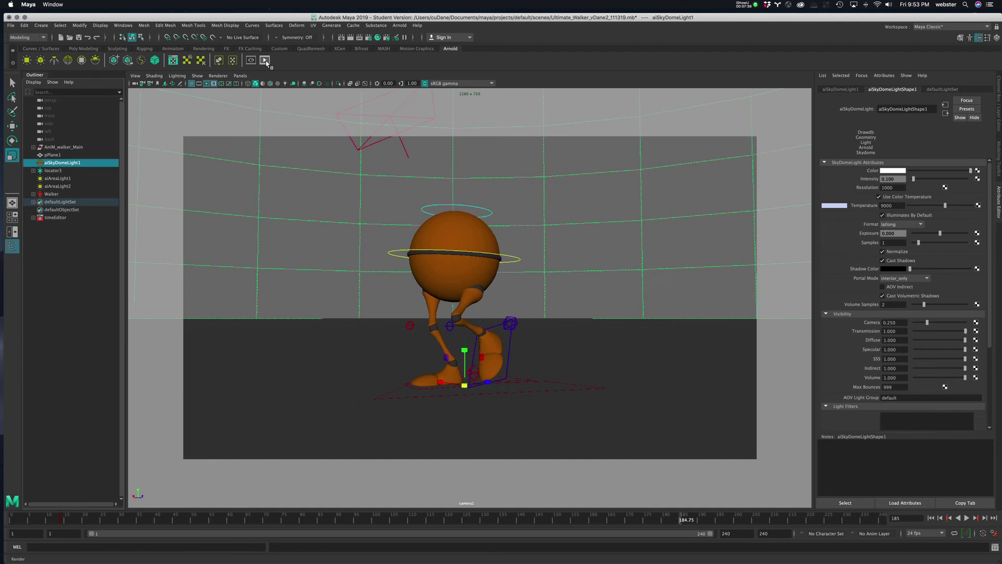